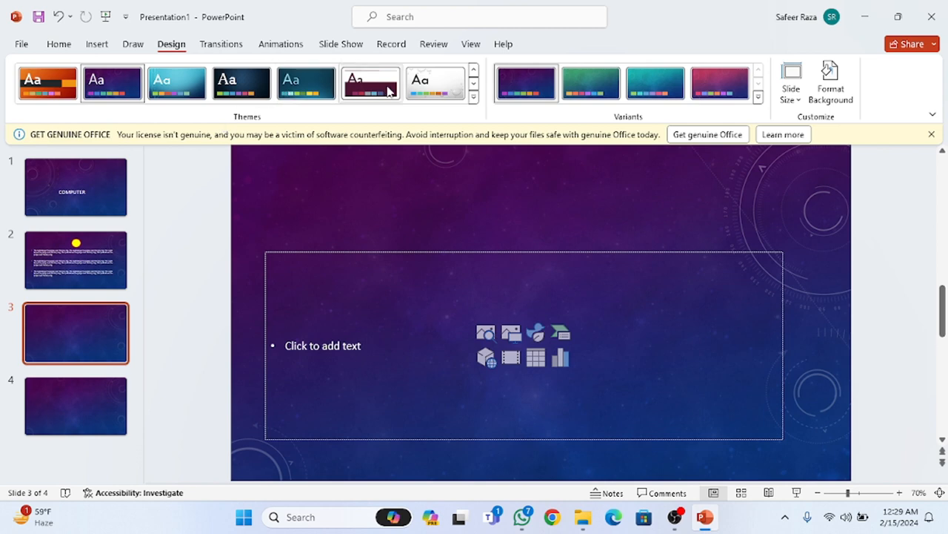
Apply the tan wood-frame Organic theme from the expanded Themes gallery to all slides
{"action": "left_click", "coordinate": [473, 98]}
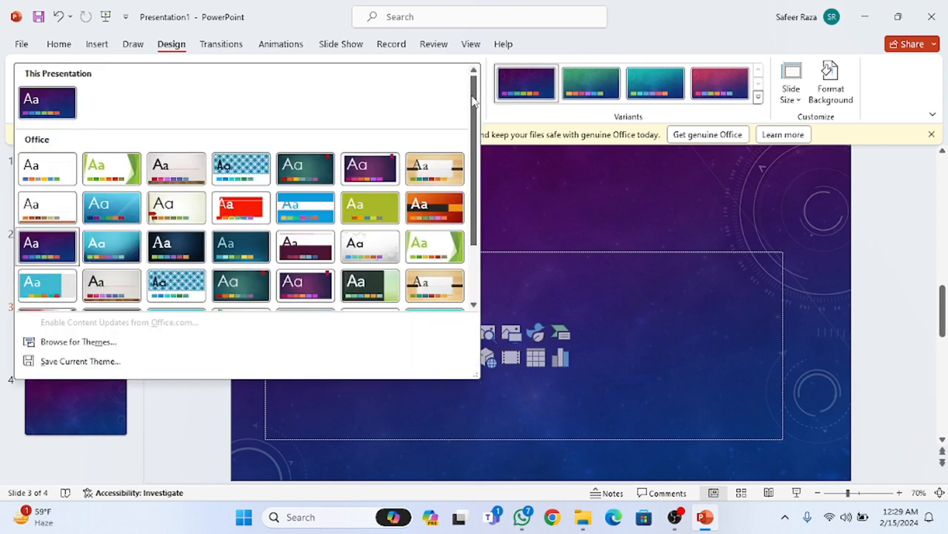
{"action": "scroll", "coordinate": [453, 152], "scroll_direction": "down", "scroll_amount": 2}
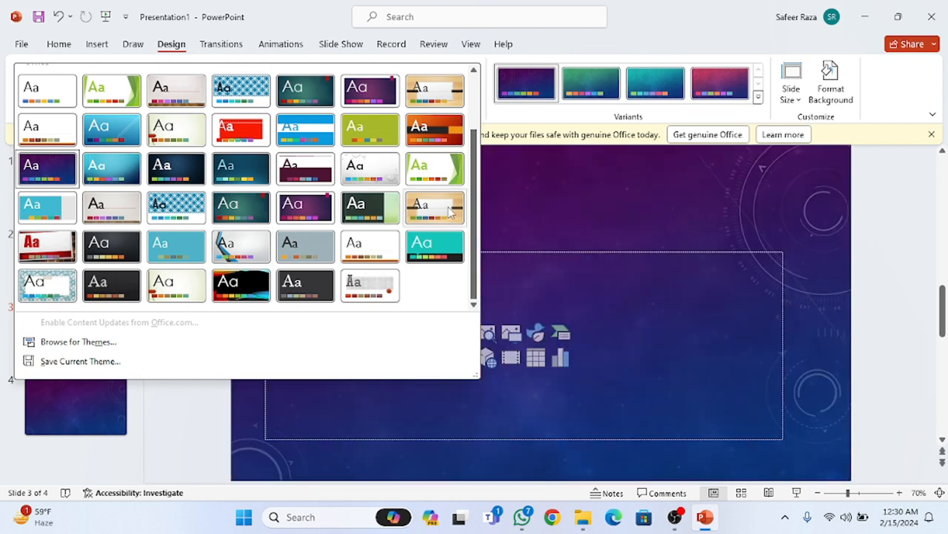
{"action": "left_click", "coordinate": [450, 212]}
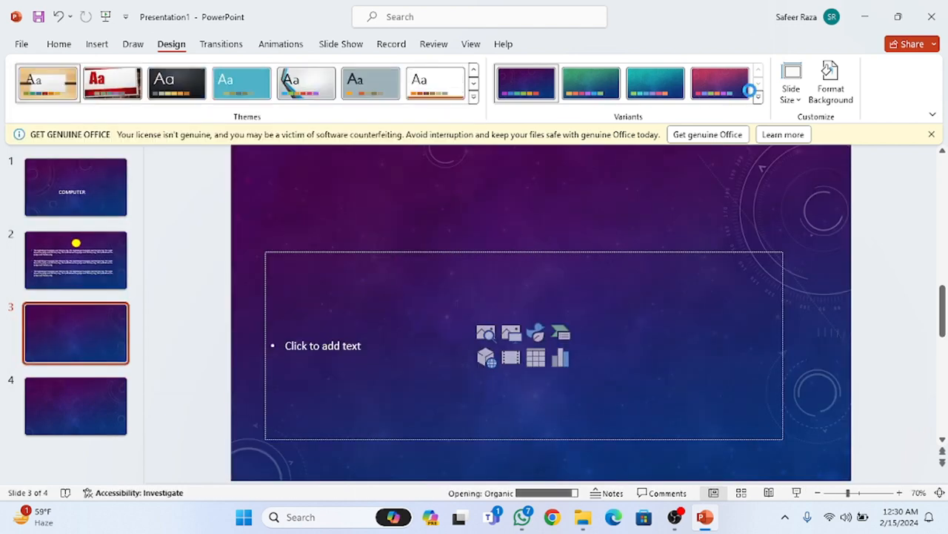
Choose the Blue colour scheme for the wood-frame theme via the Variants options
{"action": "left_click", "coordinate": [756, 95]}
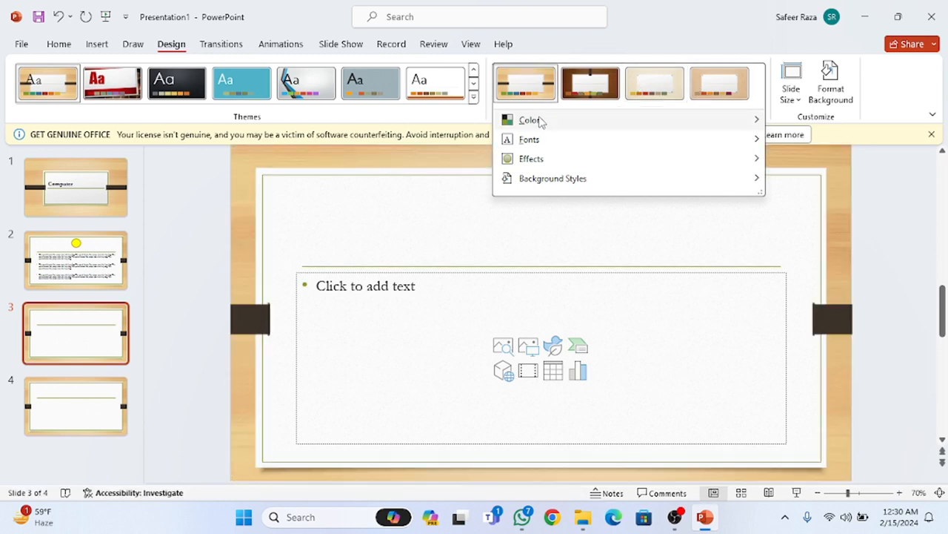
{"action": "mouse_move", "coordinate": [530, 120]}
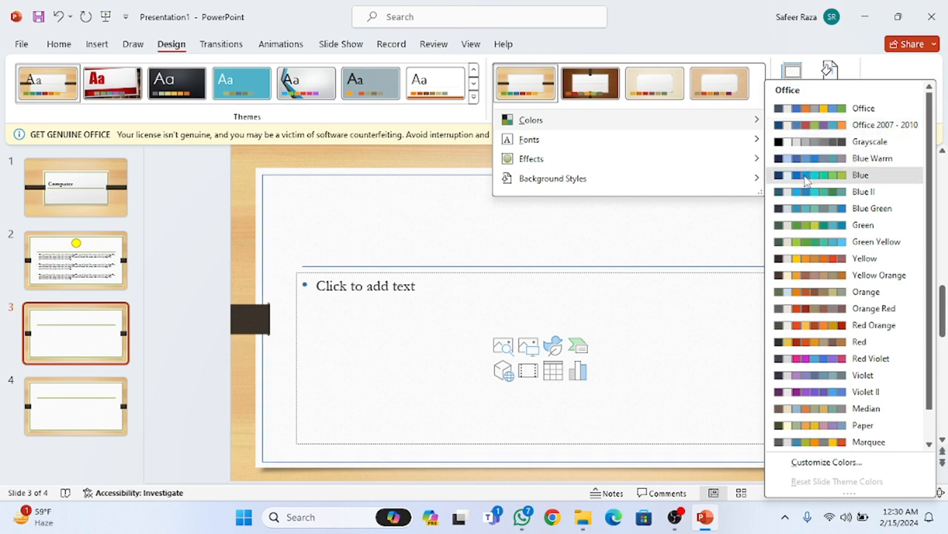
{"action": "left_click", "coordinate": [806, 176]}
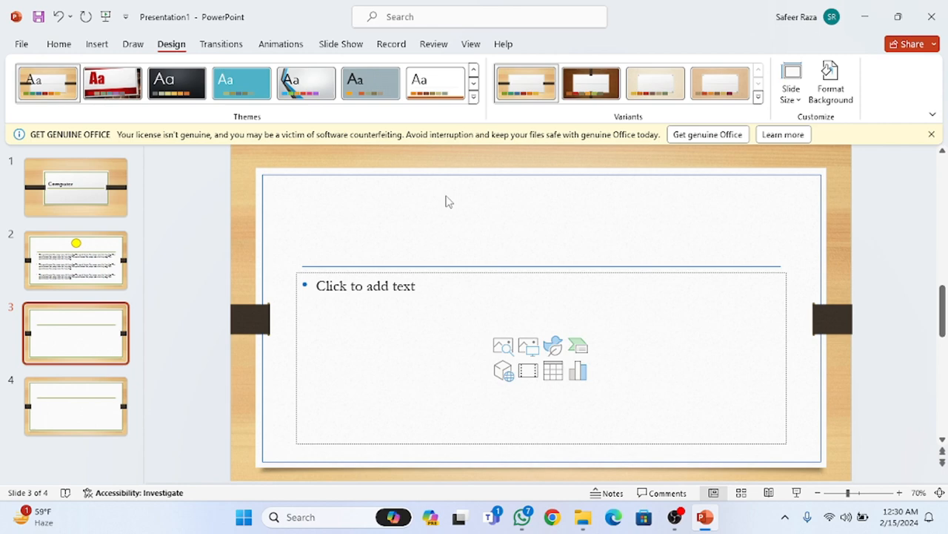
{"action": "left_click", "coordinate": [792, 97]}
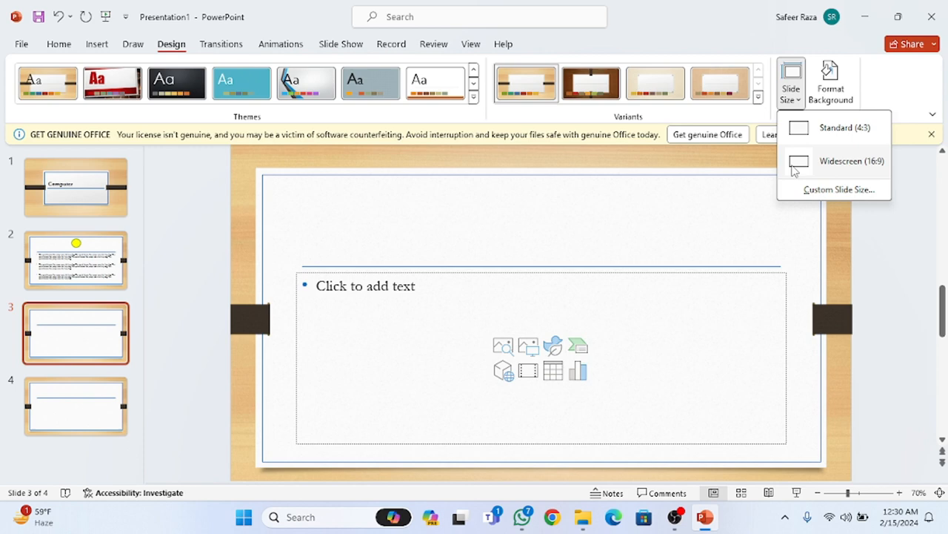
Dismiss the slide size options and preview solid and gradient fills for slide 3's background
{"action": "left_click", "coordinate": [835, 84]}
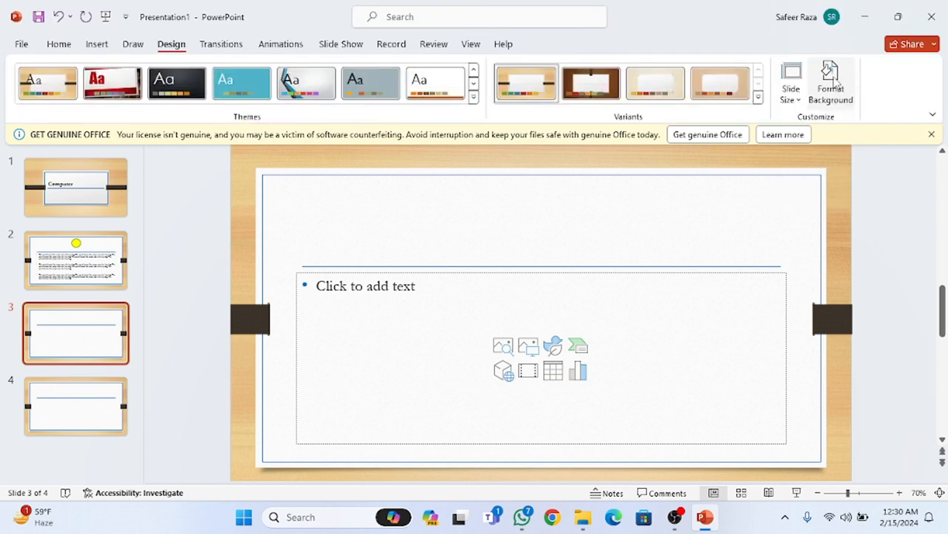
{"action": "left_click", "coordinate": [834, 83]}
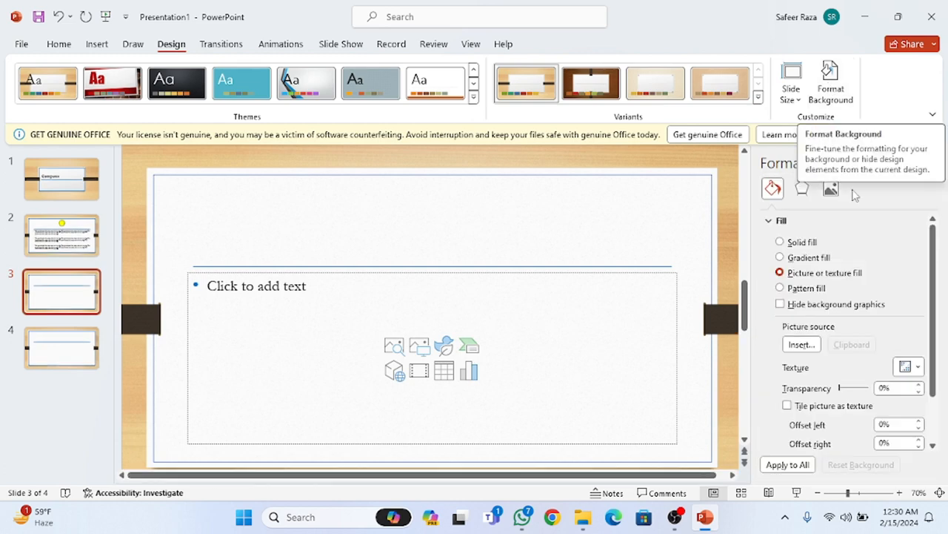
{"action": "left_click", "coordinate": [780, 241]}
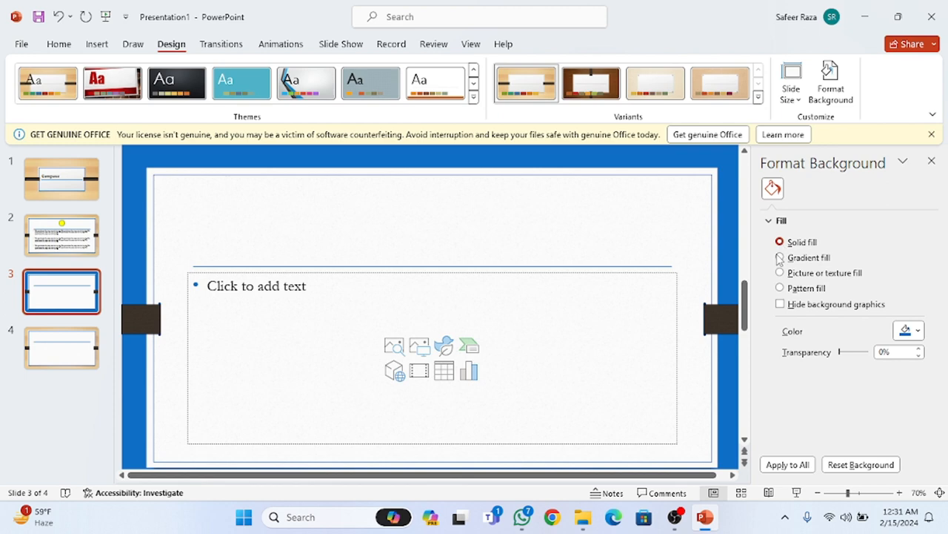
{"action": "left_click", "coordinate": [780, 258]}
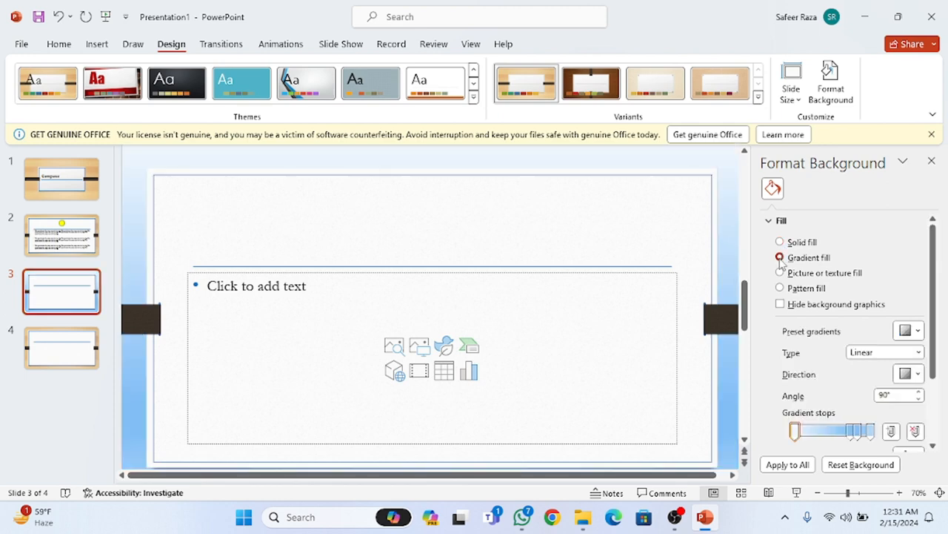
Settle on a dotted pattern fill for slide 3 with background graphics hidden
{"action": "left_click", "coordinate": [780, 288]}
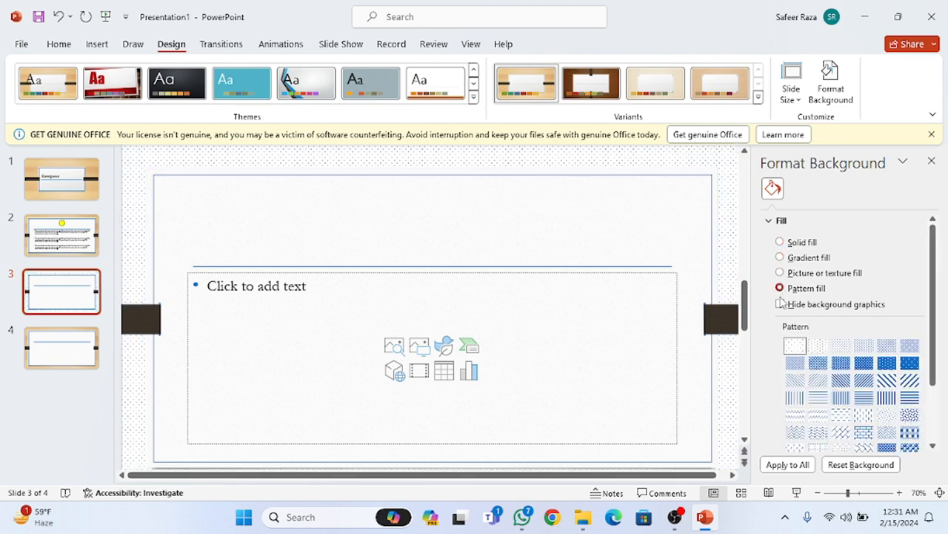
{"action": "left_click", "coordinate": [780, 303]}
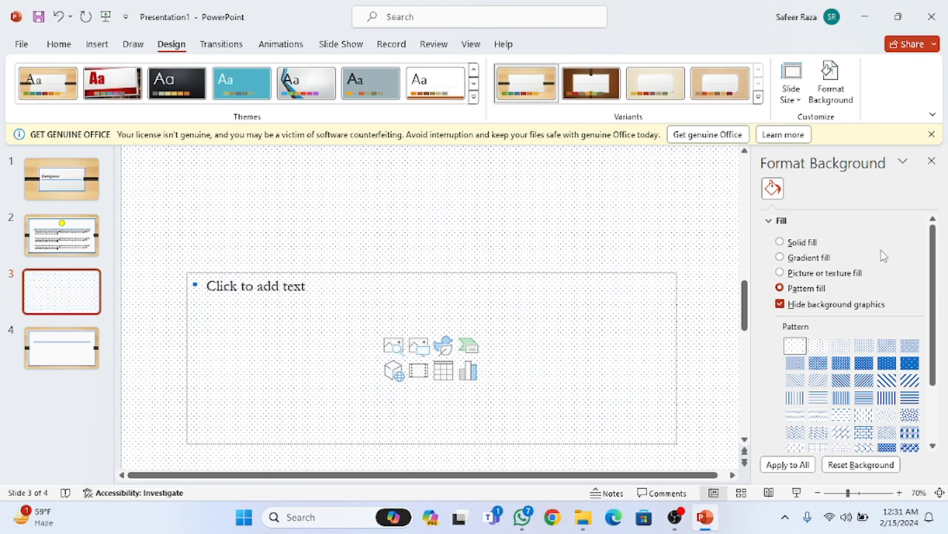
{"action": "left_click_drag", "start_coordinate": [929, 254], "coordinate": [929, 325]}
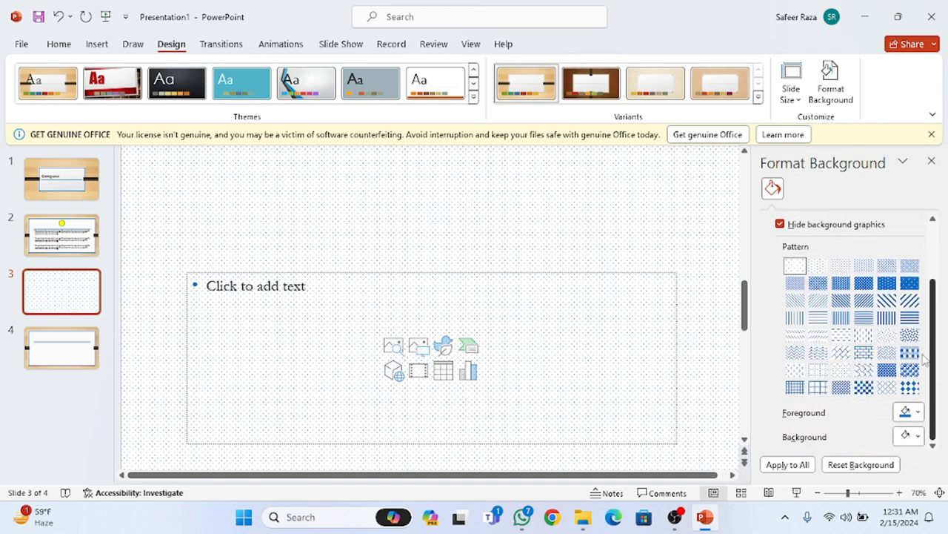
{"action": "scroll", "coordinate": [924, 348], "scroll_direction": "up", "scroll_amount": 2}
{"action": "scroll", "coordinate": [924, 334], "scroll_direction": "up", "scroll_amount": 3}
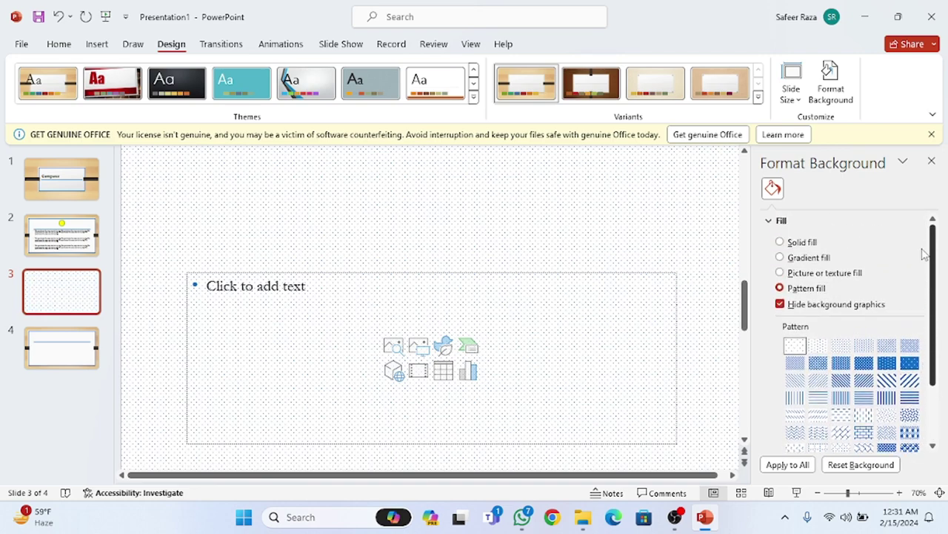
{"action": "left_click", "coordinate": [930, 159]}
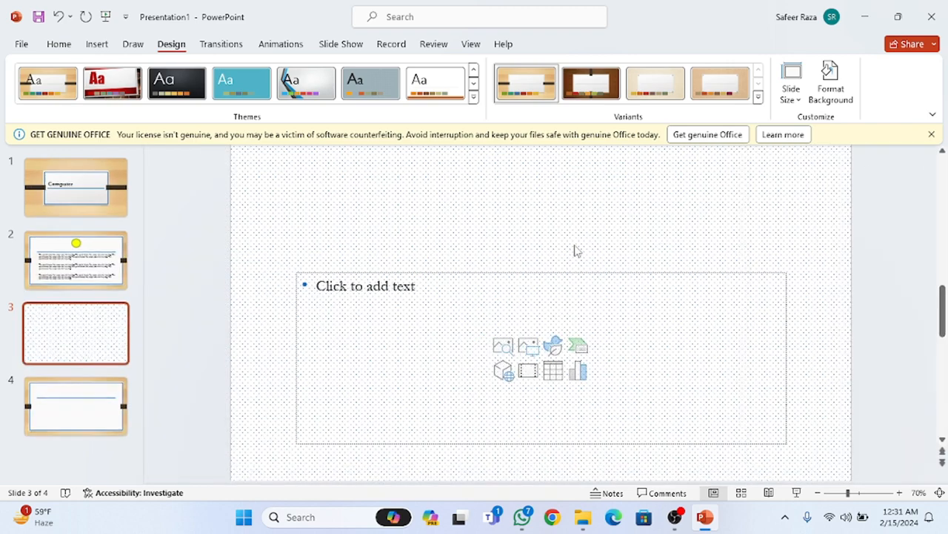